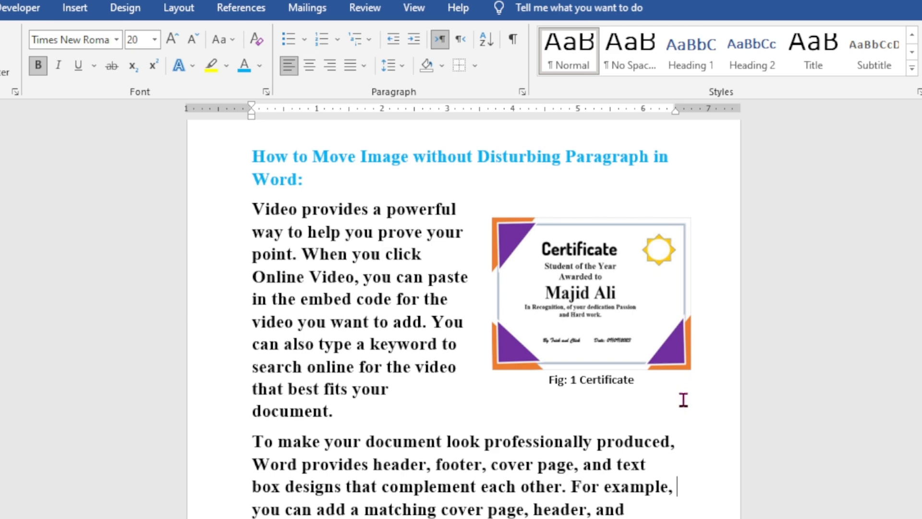
left_click_drag(620, 392, 638, 392)
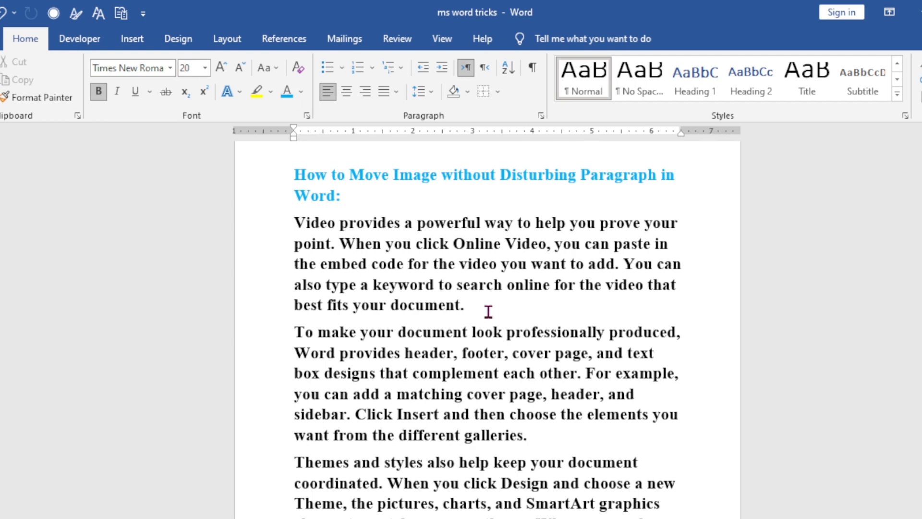
Draw a text box about 2.95" high and 3.51" wide over the first two body paragraphs.
left_click(132, 44)
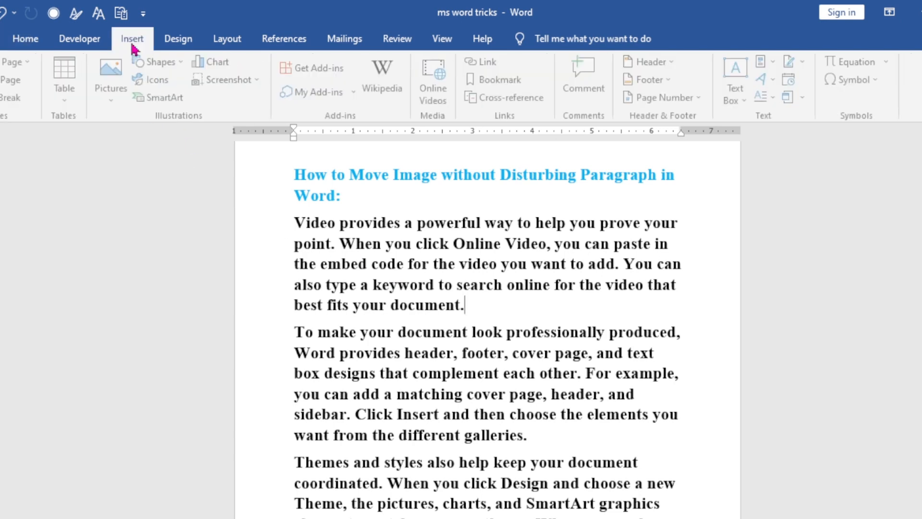
left_click(154, 62)
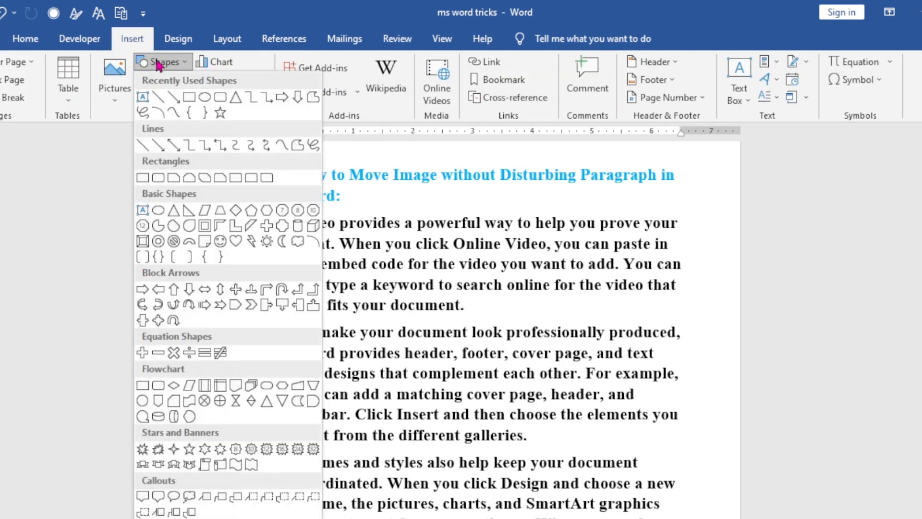
left_click(143, 98)
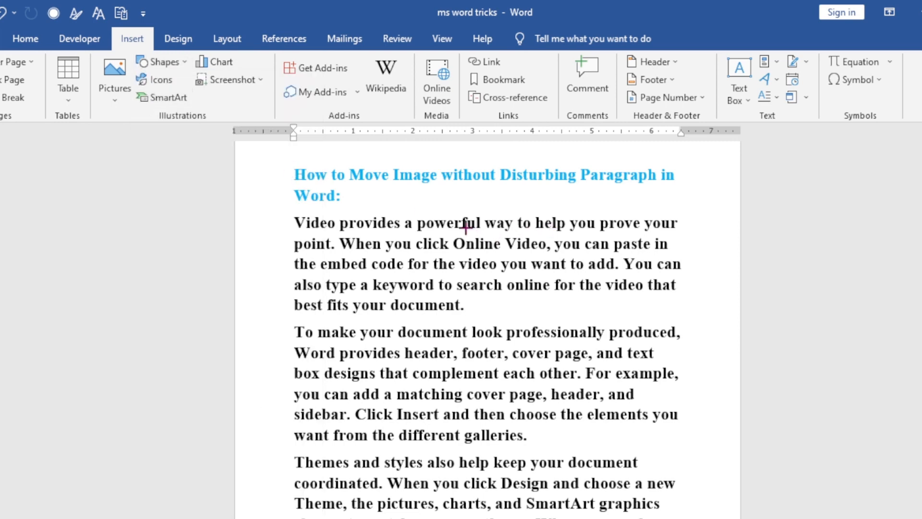
mouse_move(450, 207)
left_mouse_down()
mouse_move(562, 281)
mouse_move(642, 377)
mouse_move(660, 382)
left_mouse_up()
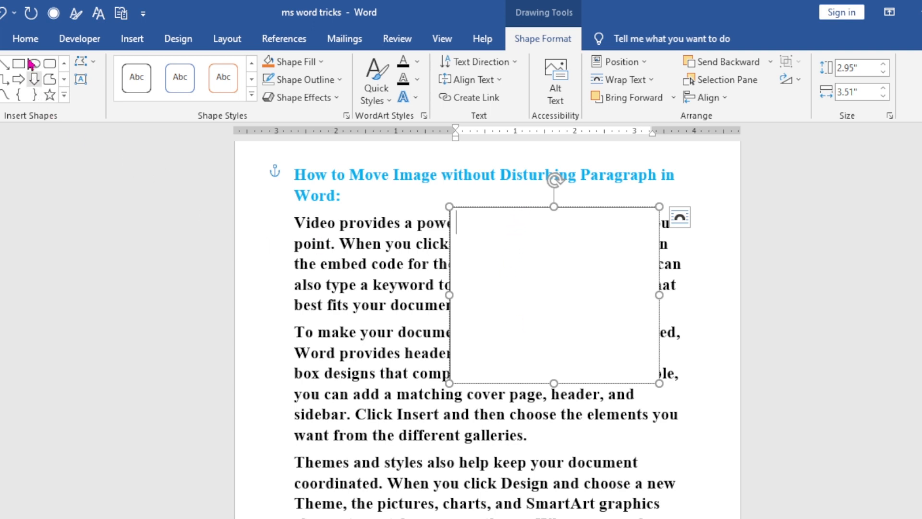
Set the font size inside the empty text box to 20.
left_click(27, 39)
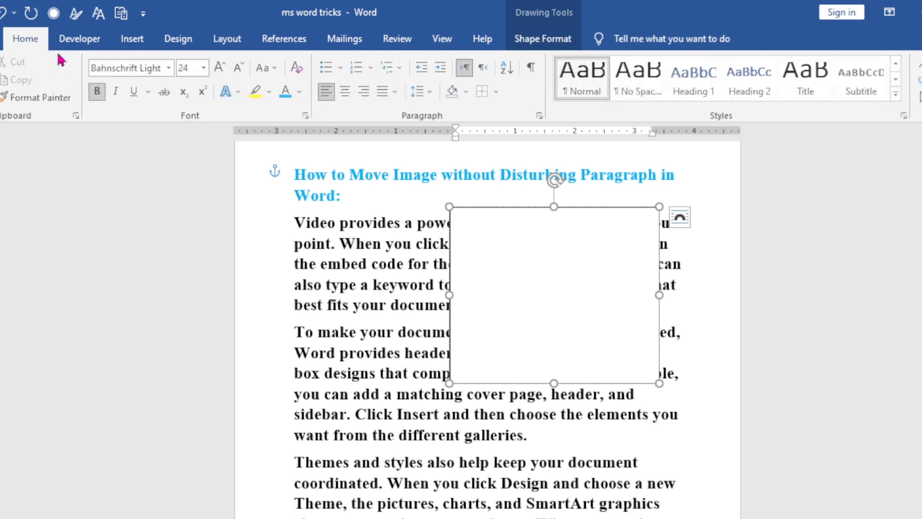
left_click(239, 68)
left_click(239, 67)
left_click(240, 68)
left_click(240, 68)
left_click(240, 67)
left_click(240, 68)
left_click(243, 70)
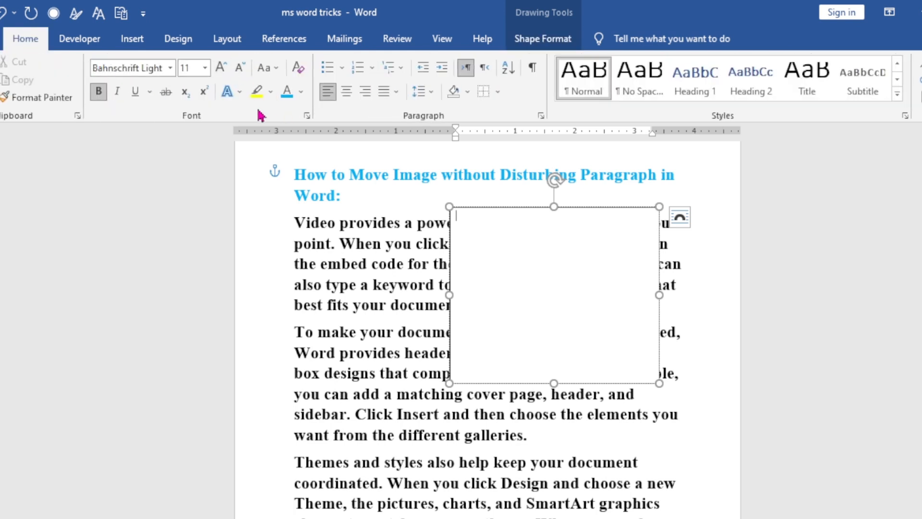
left_click(223, 69)
left_click(223, 69)
left_click(223, 69)
left_click(223, 69)
left_click(223, 69)
left_click(515, 187)
left_click(544, 264)
Apply Tight text wrapping to the text box and place it at the right side of the first body paragraph, below its first line.
left_click_drag(537, 206, 502, 216)
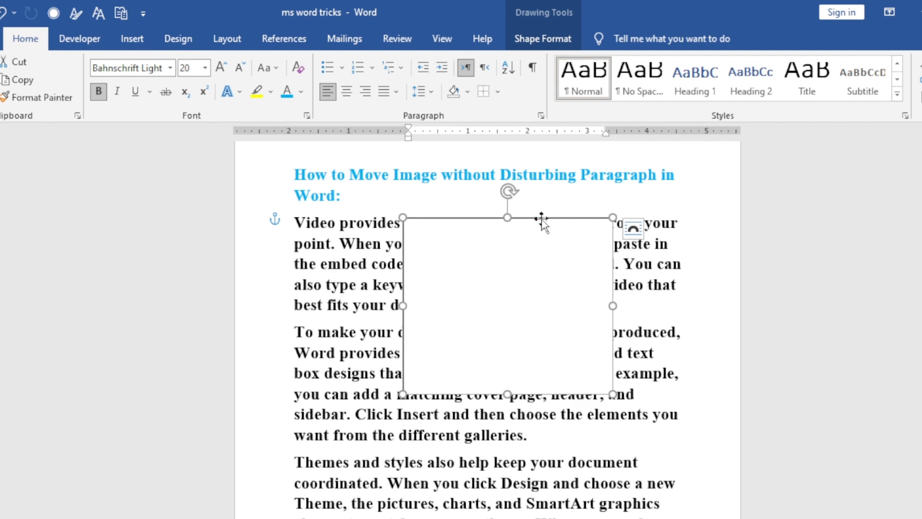
left_click(552, 43)
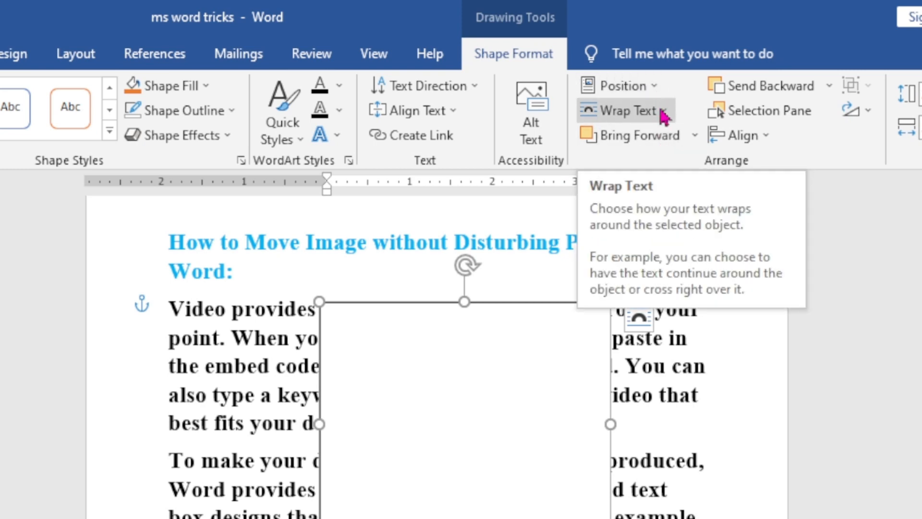
left_click(664, 113)
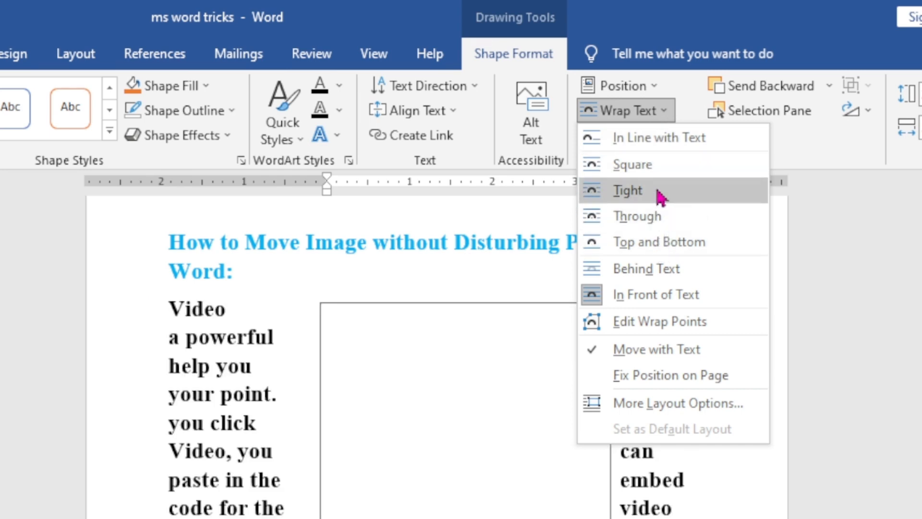
left_click(661, 197)
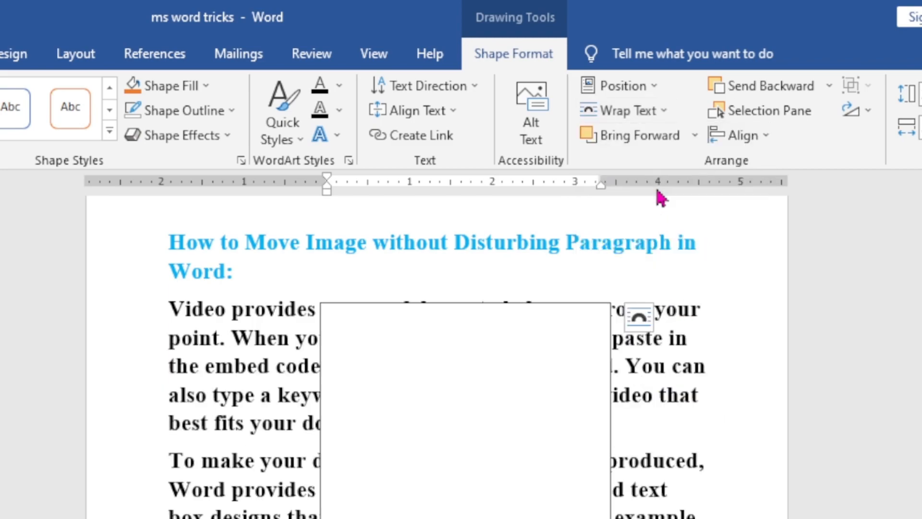
left_click_drag(498, 219, 556, 233)
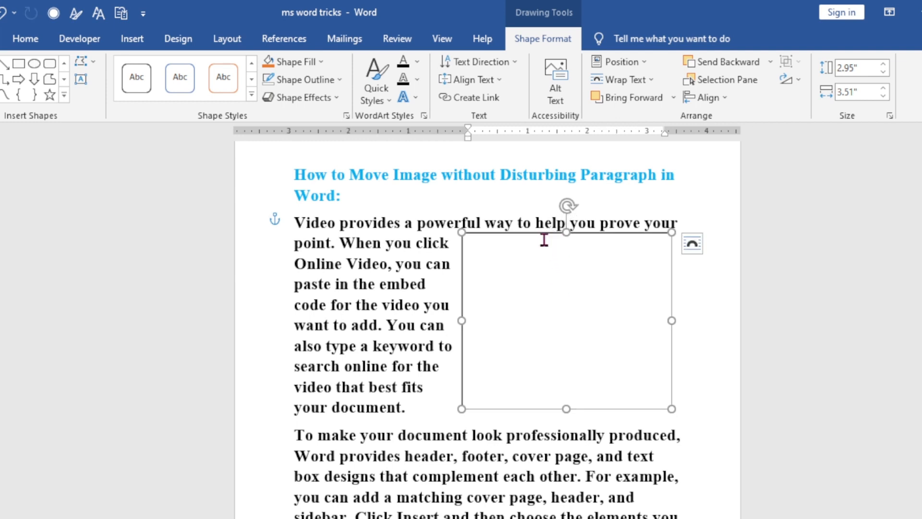
Insert a table with one column and two rows inside the text box.
left_click(551, 259)
left_click(554, 324)
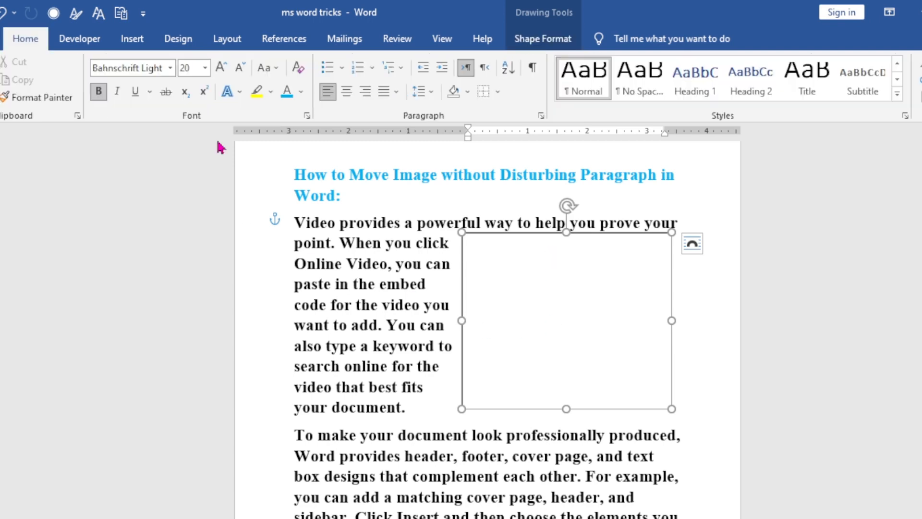
left_click(132, 39)
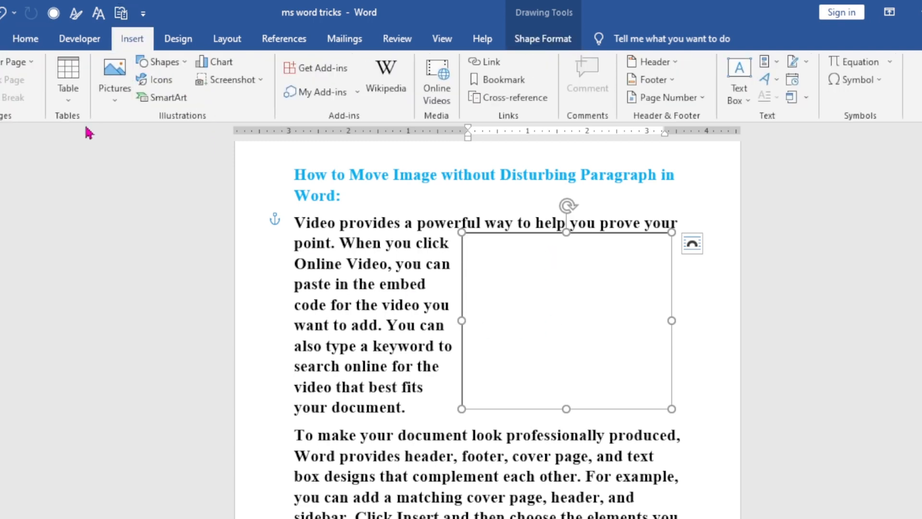
left_click(68, 89)
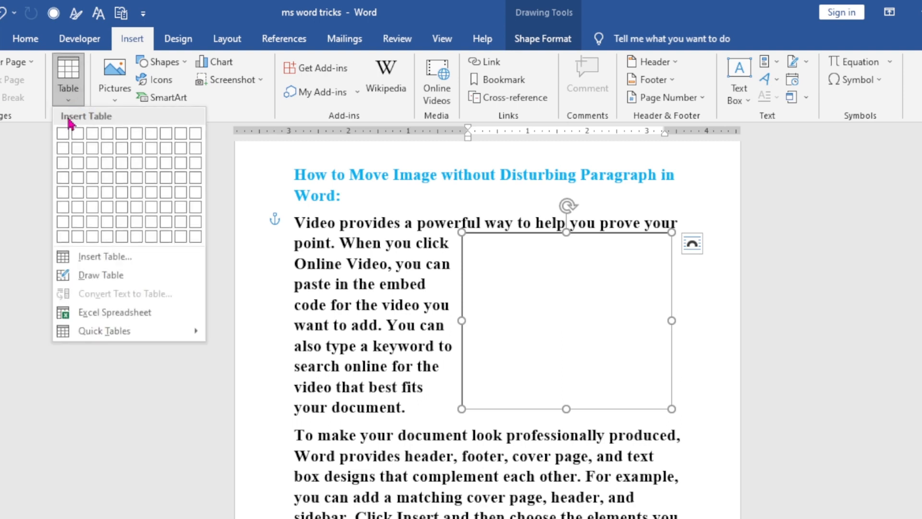
left_click(63, 147)
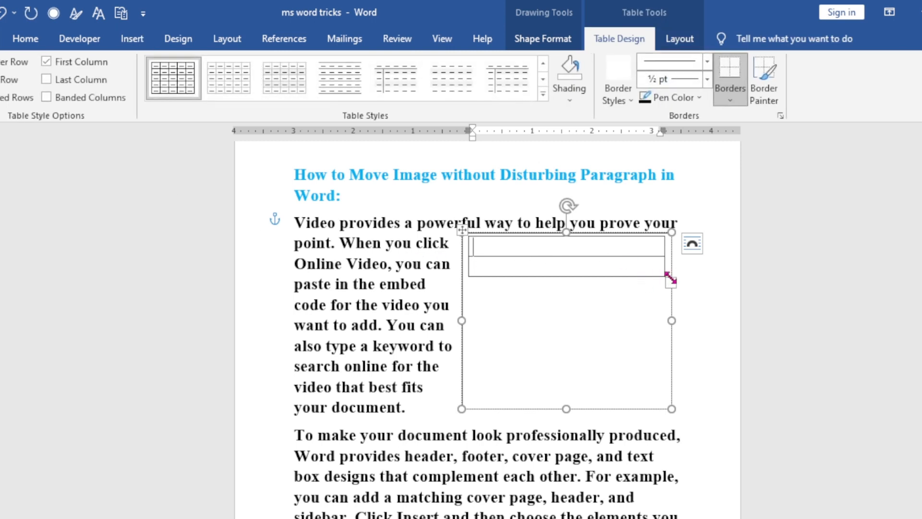
Resize the table to a tall upper row and a short lower row, and fit the text box height around it.
left_click_drag(671, 282, 663, 404)
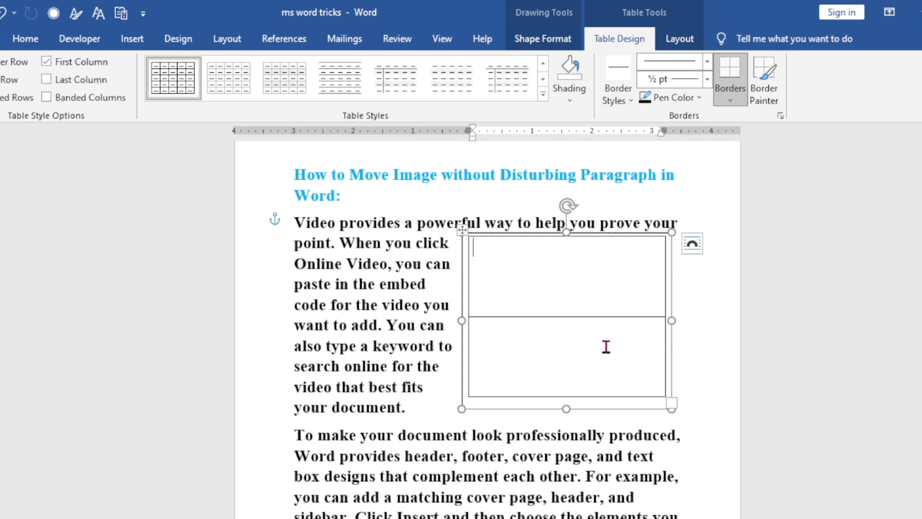
left_click_drag(604, 318, 572, 426)
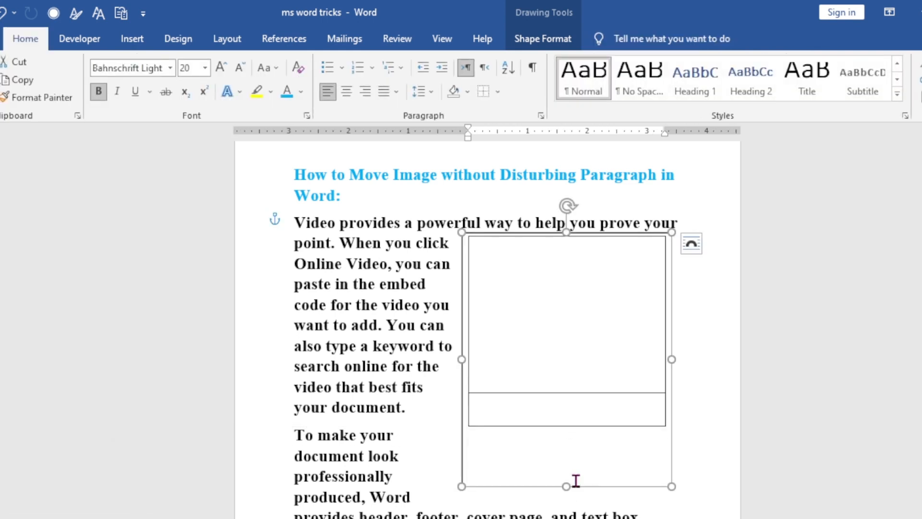
left_click_drag(567, 486, 570, 419)
left_click(573, 432)
Insert the certificate picture from the Documents folder into the upper table cell and resize it to fill the cell.
left_click(510, 258)
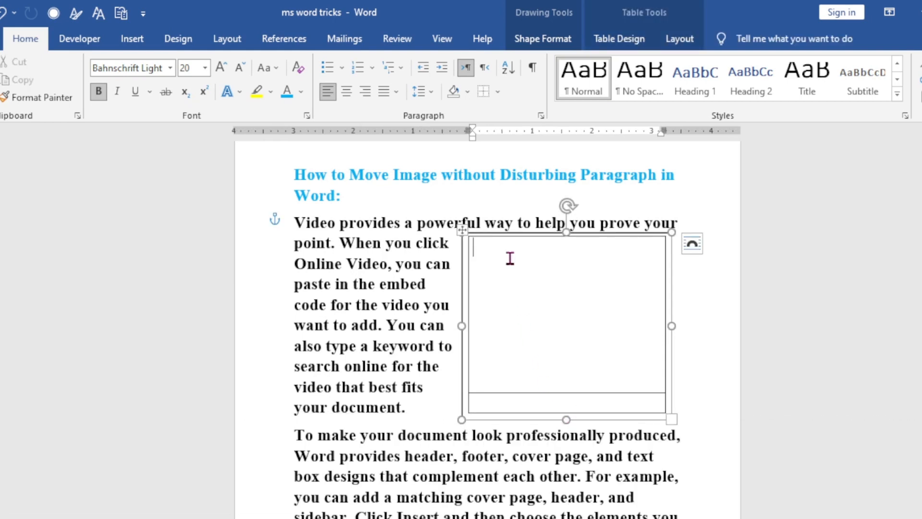
left_click(134, 39)
left_click(124, 90)
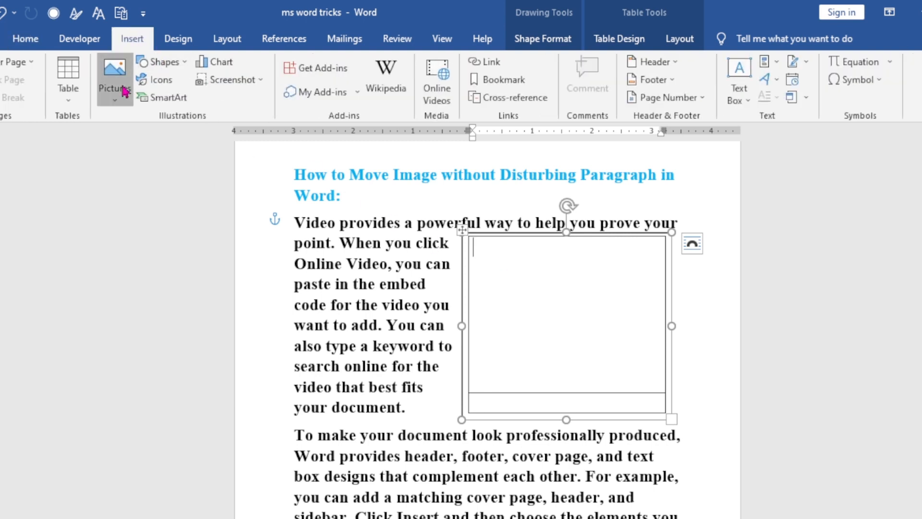
left_click(145, 137)
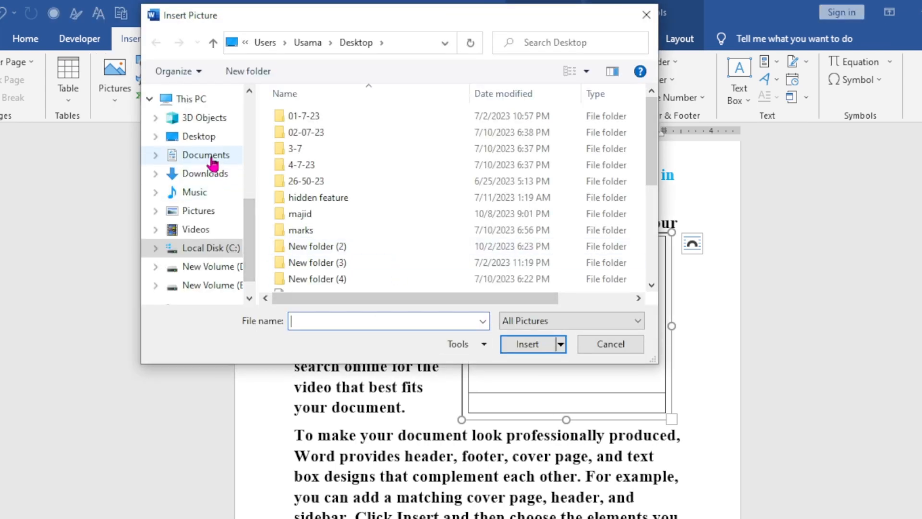
left_click(212, 158)
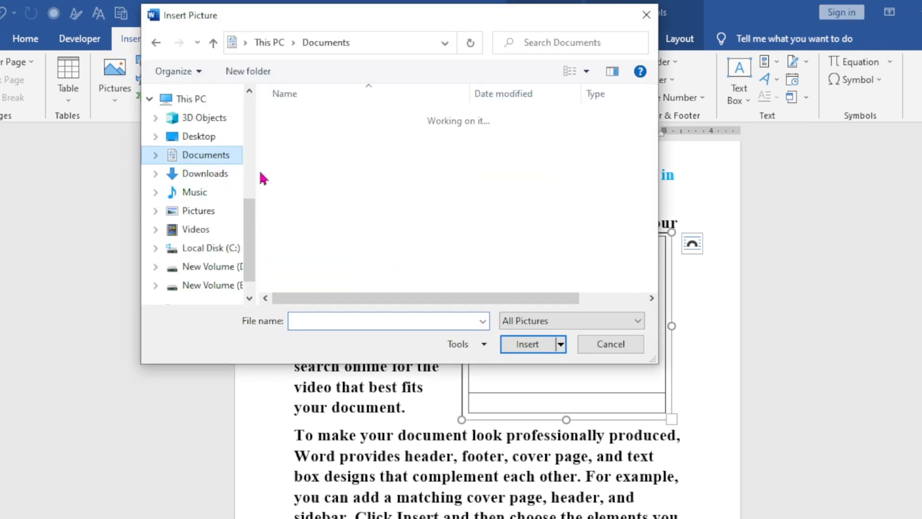
double_click(341, 236)
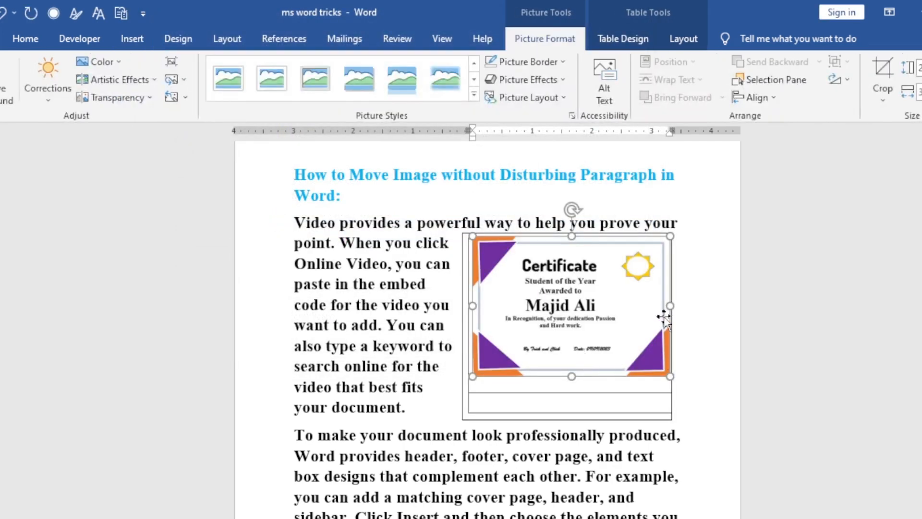
left_click_drag(670, 306, 664, 304)
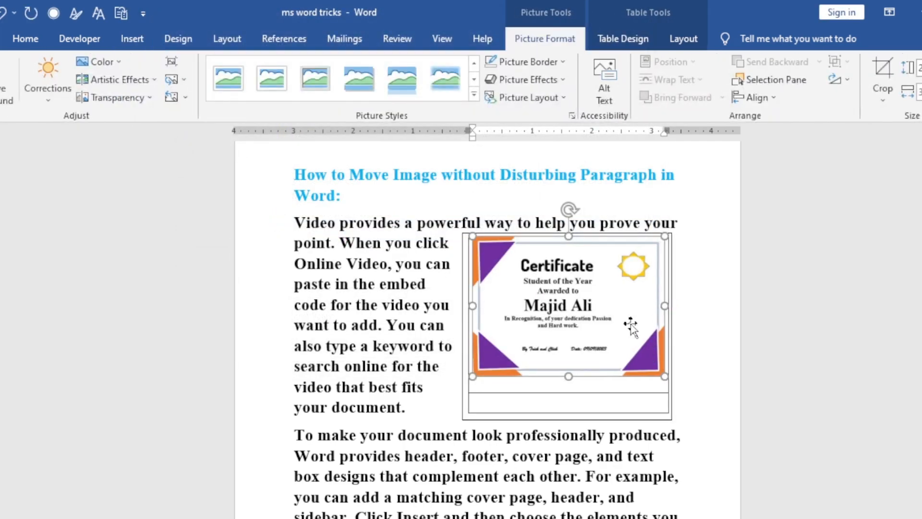
left_click_drag(567, 375, 570, 413)
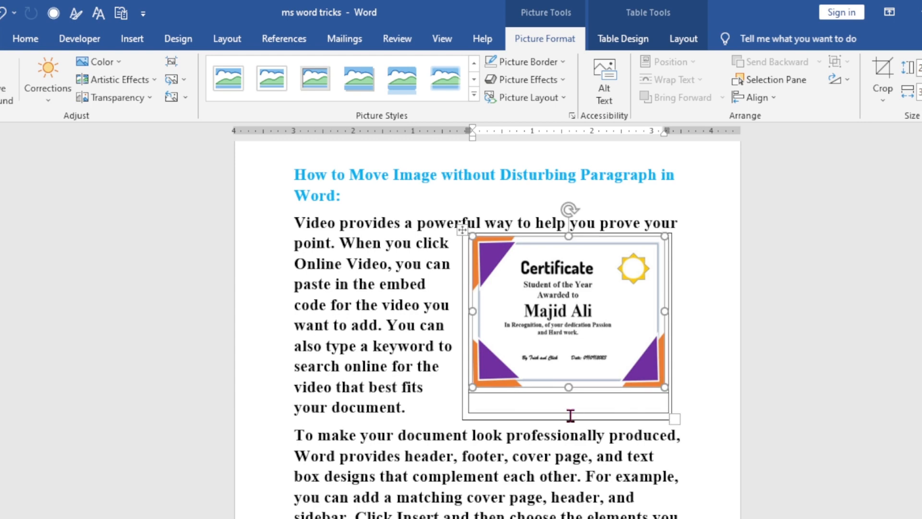
Enter the caption "Fig:1 Certificate" in the lower table cell.
left_click(568, 410)
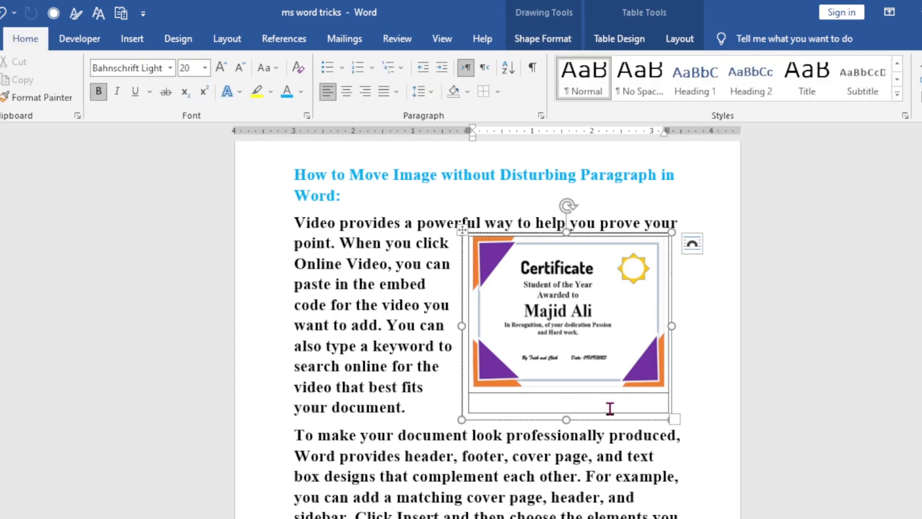
type("Fig:1 C")
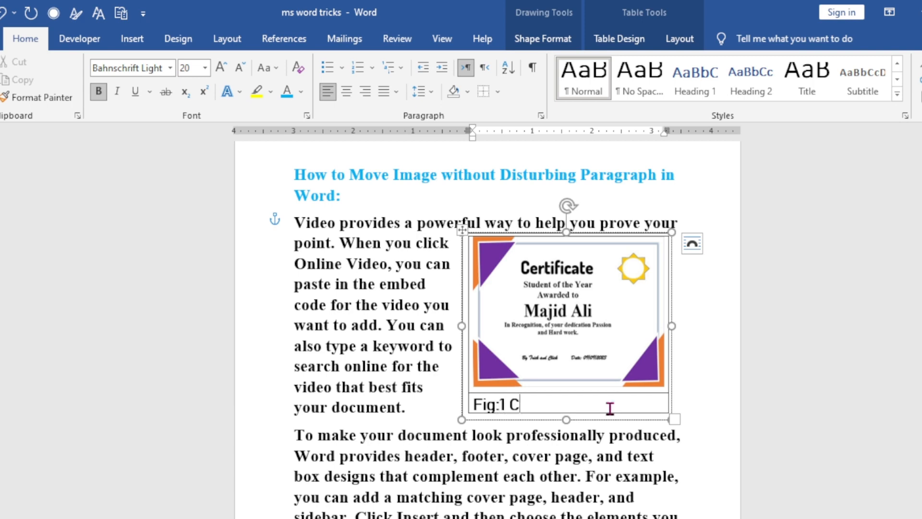
type("ertificate")
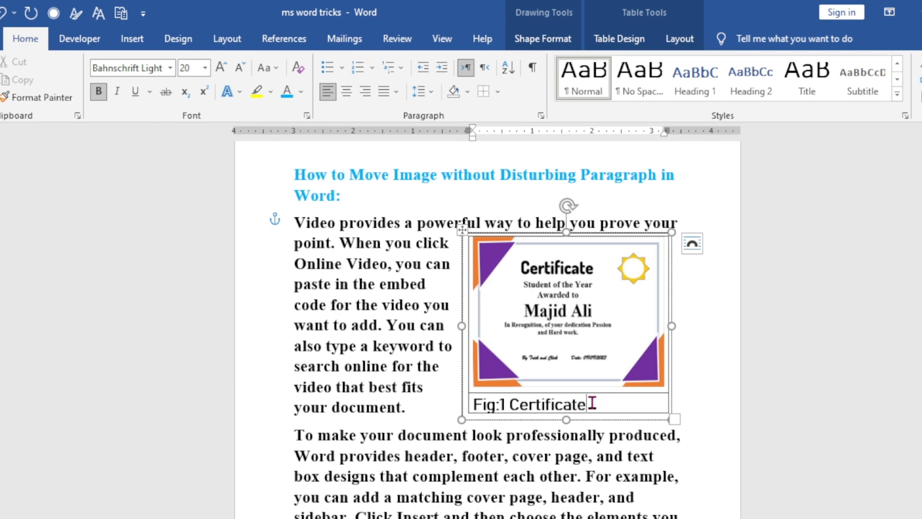
Format the caption in Times New Roman at size 18 and shorten the text box to fit the table.
left_click_drag(590, 402, 470, 403)
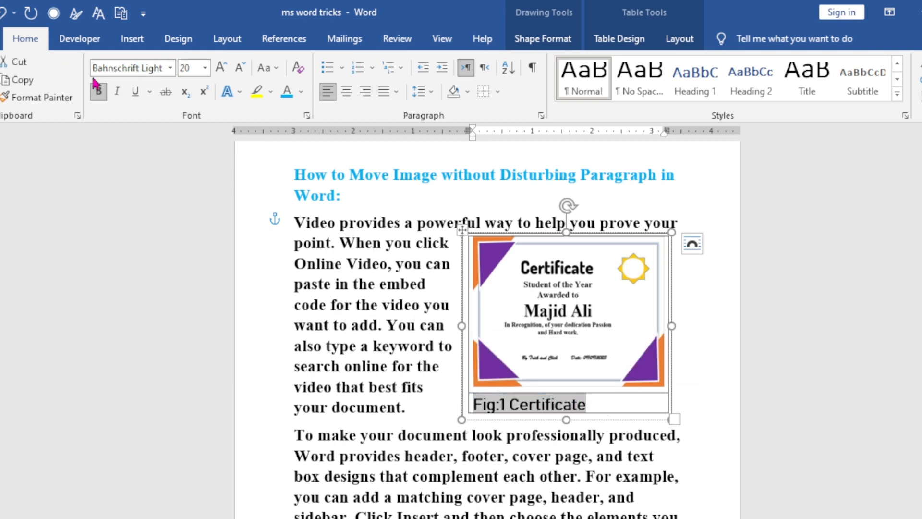
left_click(170, 68)
left_click(145, 144)
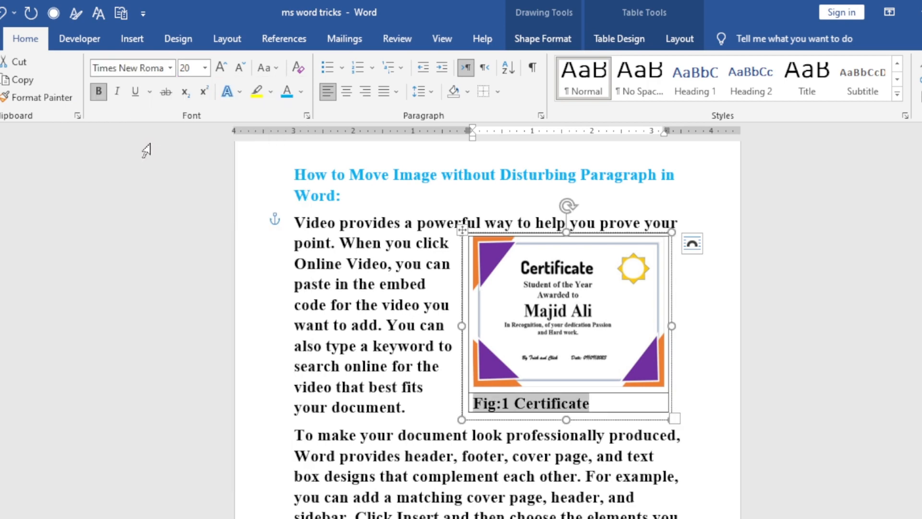
left_click(238, 71)
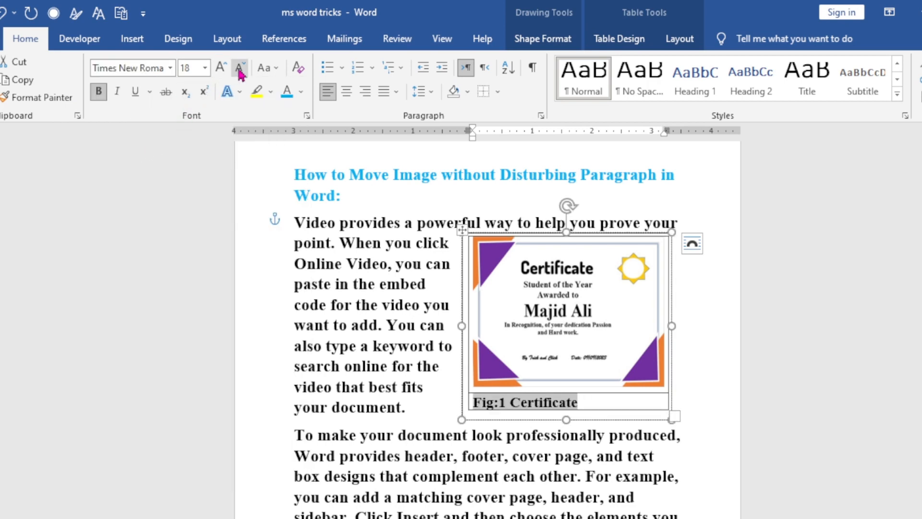
left_click_drag(592, 408, 572, 416)
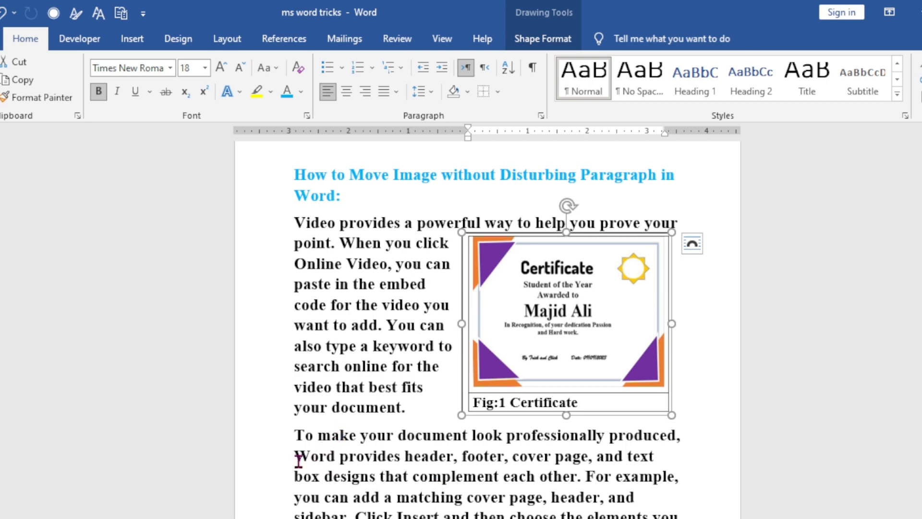
left_click(706, 375)
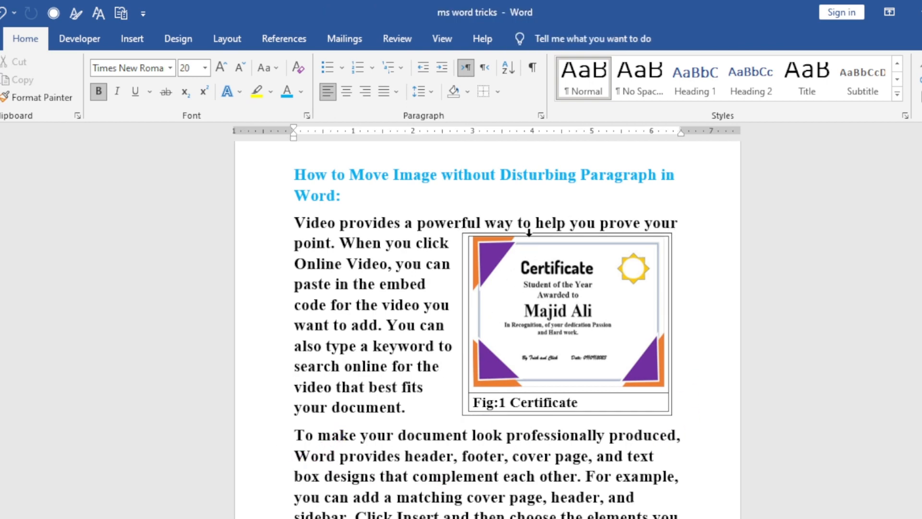
Select the whole table holding the certificate picture and caption, and set it to No Border.
left_click(635, 401)
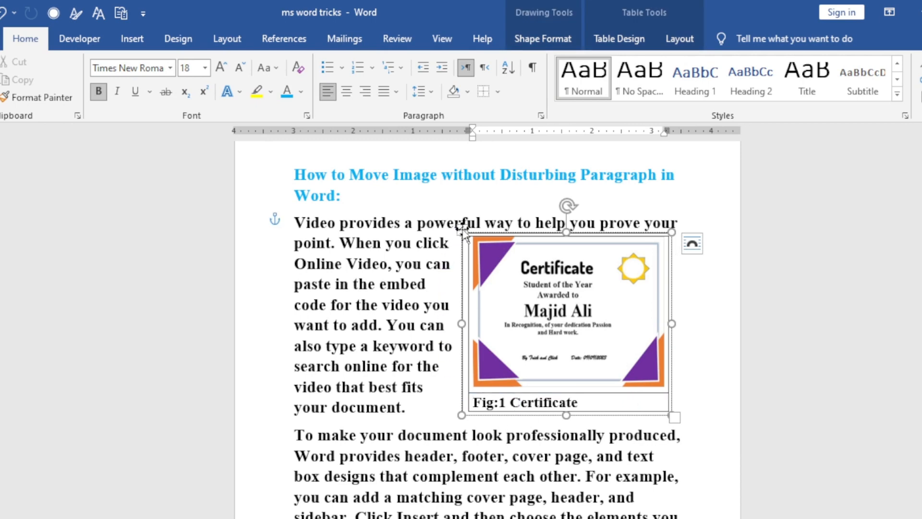
left_click(713, 384)
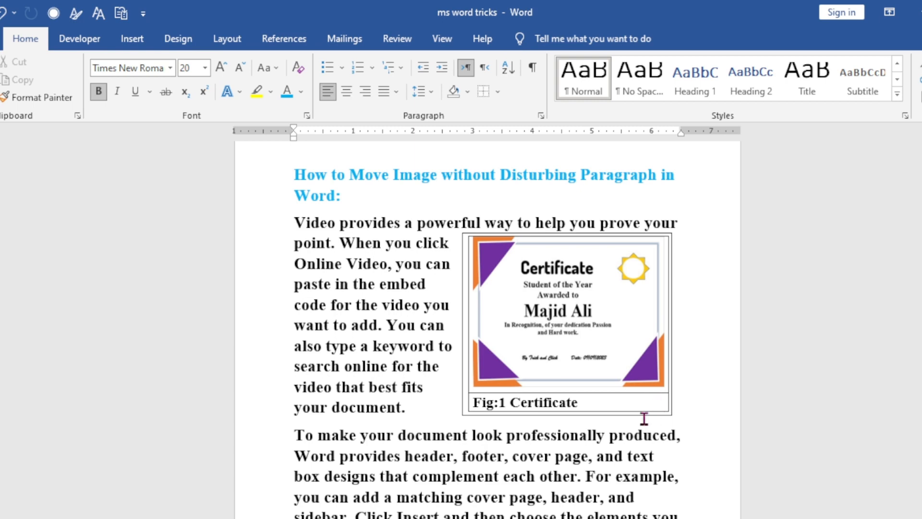
left_click(548, 365)
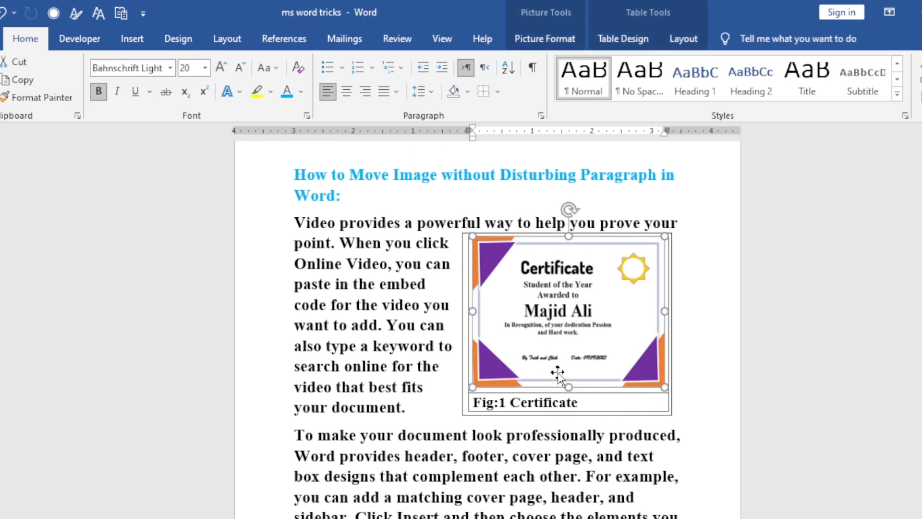
left_click(460, 230)
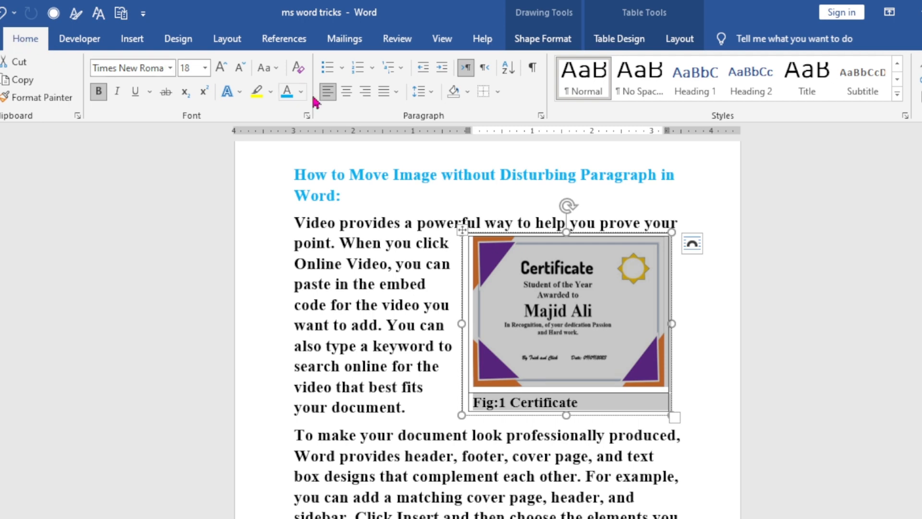
left_click(493, 96)
left_click(498, 92)
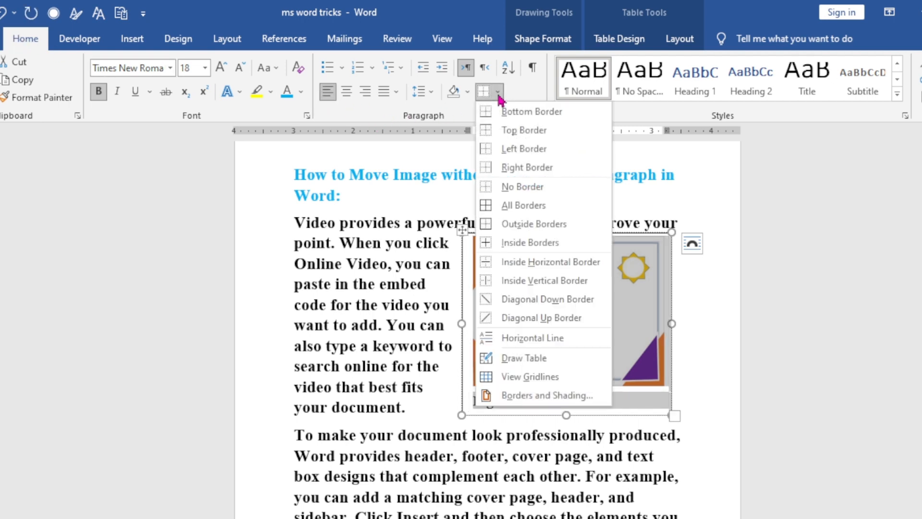
left_click(503, 185)
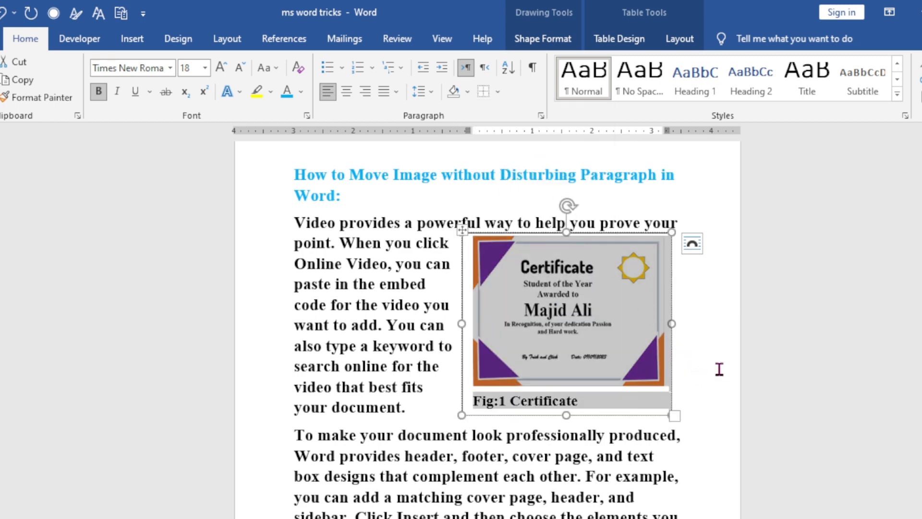
left_click(699, 366)
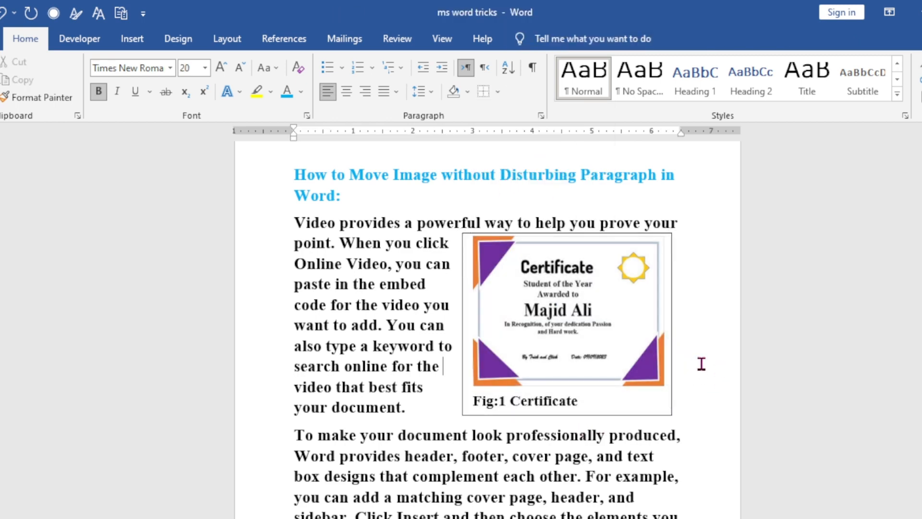
Set the shape outline of the text box around the certificate table to No Outline.
left_click(463, 234)
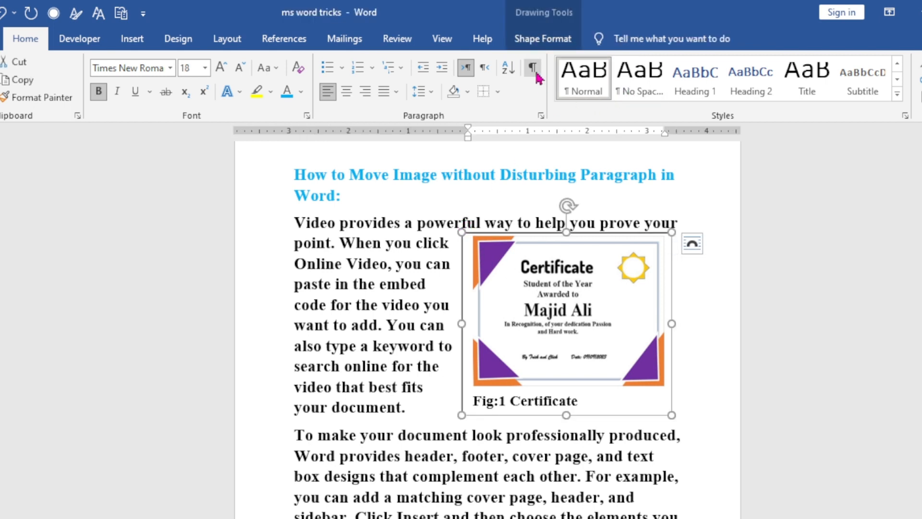
left_click(540, 34)
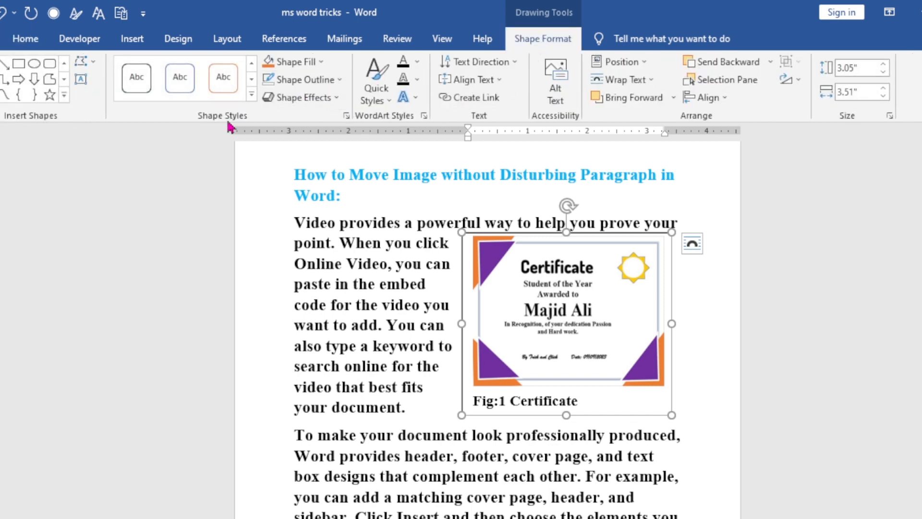
left_click(332, 85)
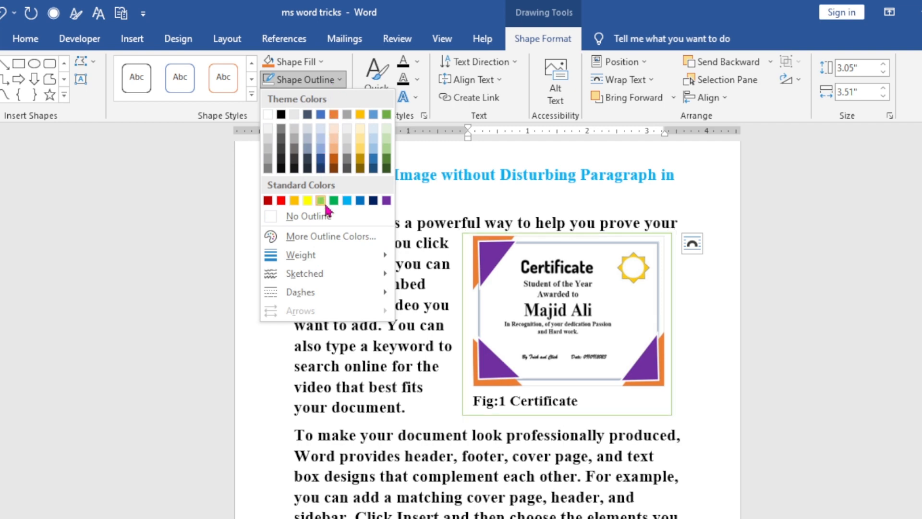
left_click(328, 221)
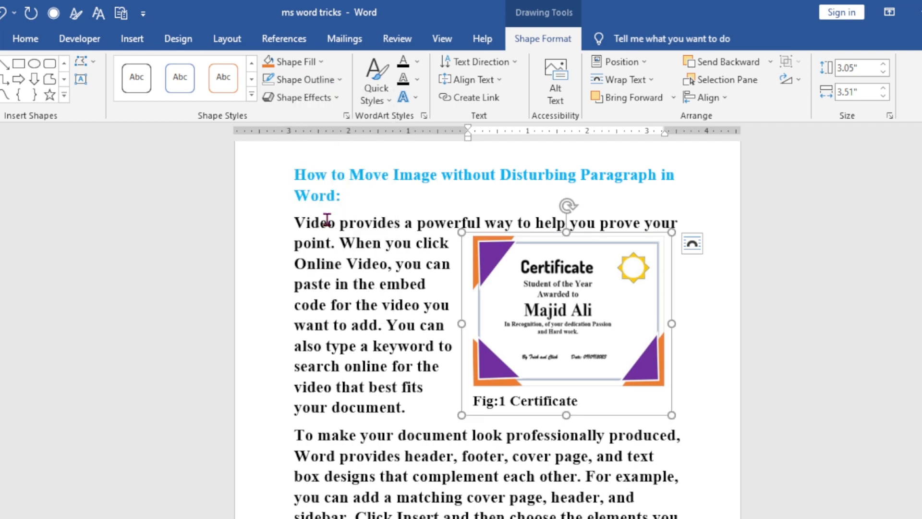
Center the caption "Fig:1 Certificate" beneath the certificate picture.
left_click_drag(580, 399, 474, 400)
left_click(25, 39)
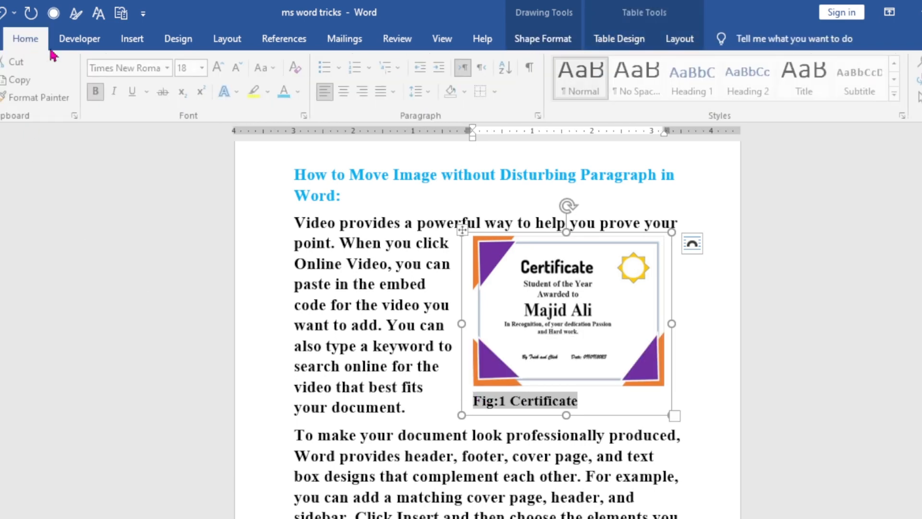
left_click(346, 93)
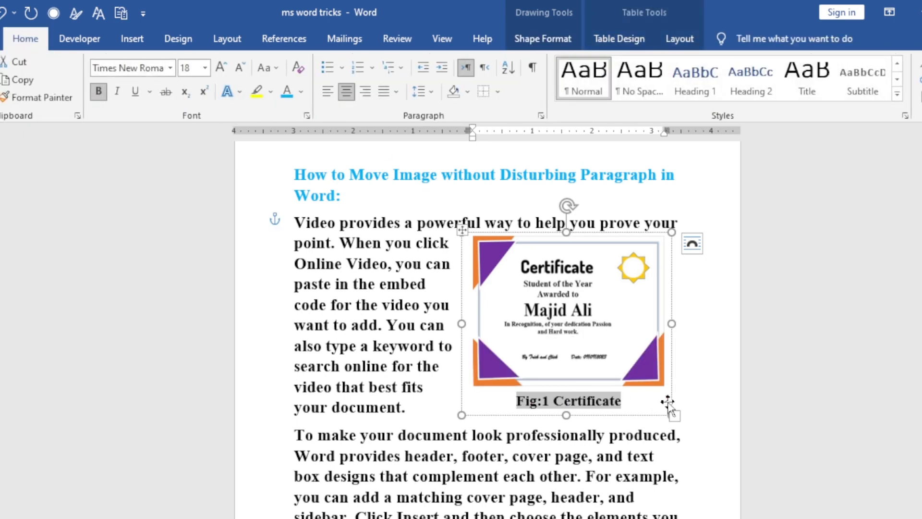
left_click(688, 386)
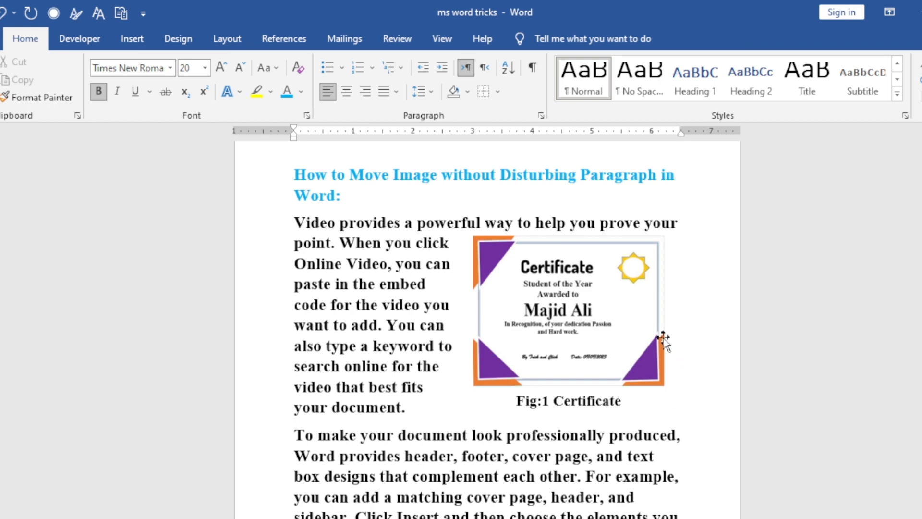
Move the captioned certificate text box slightly up and to the right, level with the first line of the first paragraph.
left_click(656, 409)
mouse_move(656, 412)
left_mouse_down()
mouse_move(597, 425)
mouse_move(460, 413)
mouse_move(712, 397)
mouse_move(717, 422)
mouse_move(712, 397)
mouse_move(694, 402)
mouse_move(711, 399)
mouse_move(702, 394)
mouse_move(716, 402)
left_mouse_up()
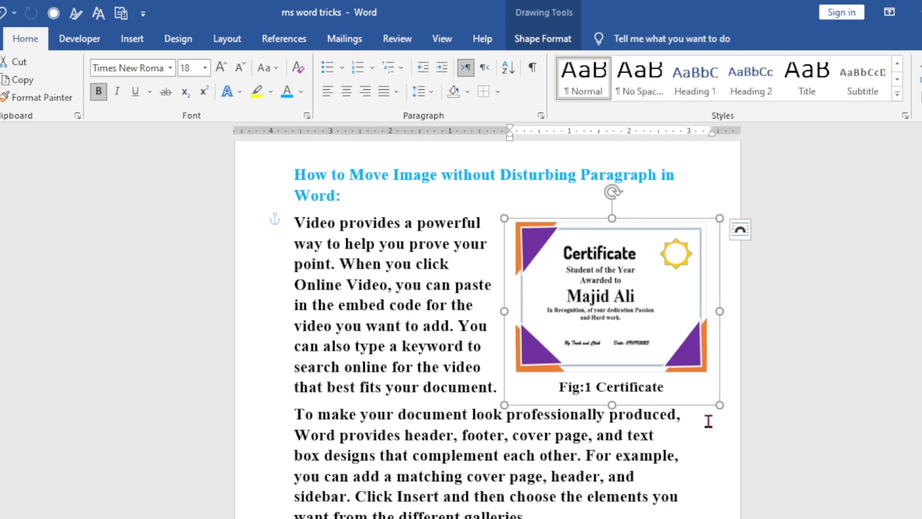
left_click(690, 454)
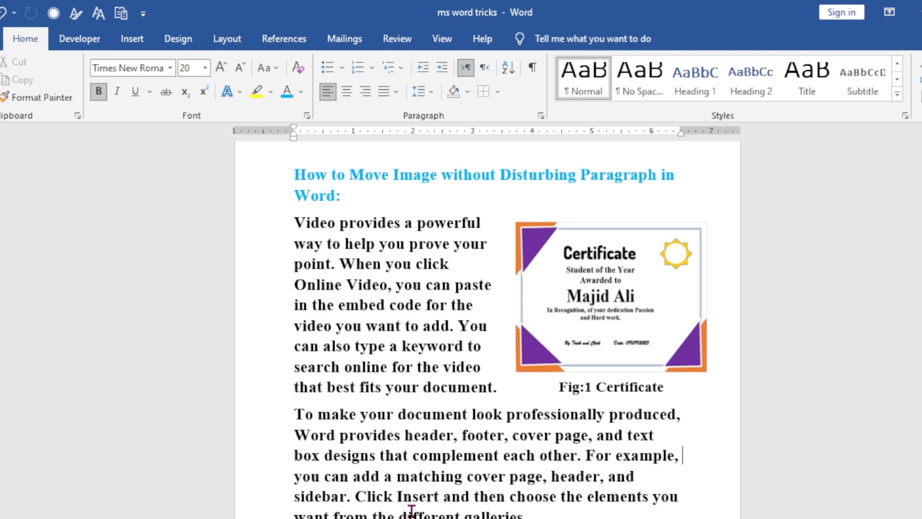